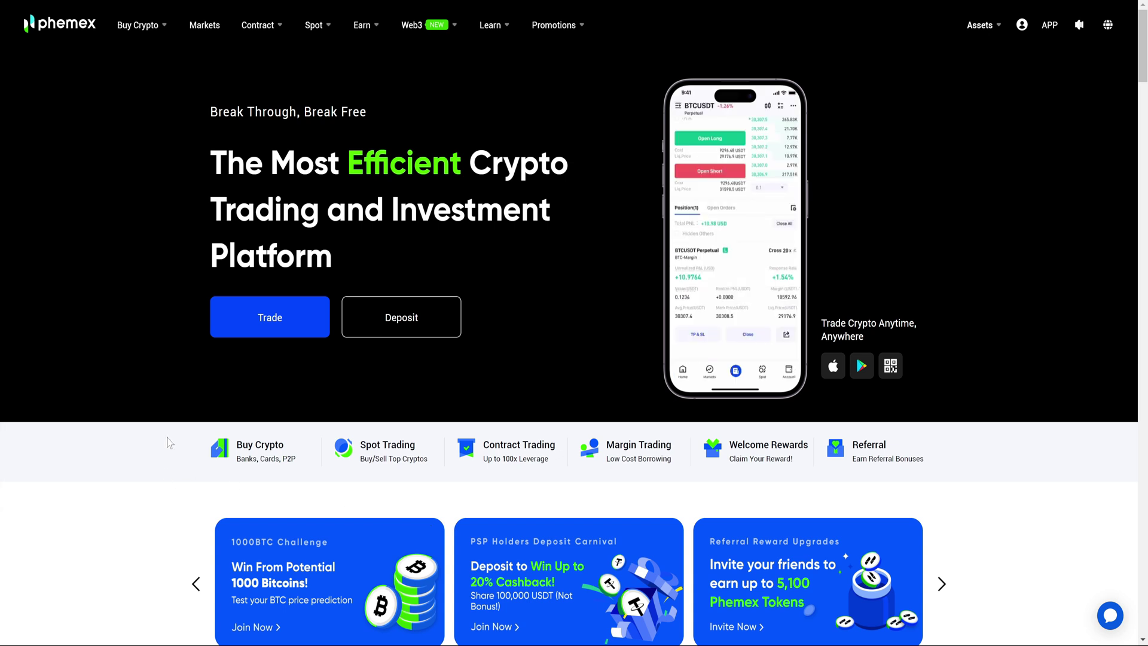
Check the Assets balance, then bring up the Contract menu listing Trading Bots.
mouse_move(981, 24)
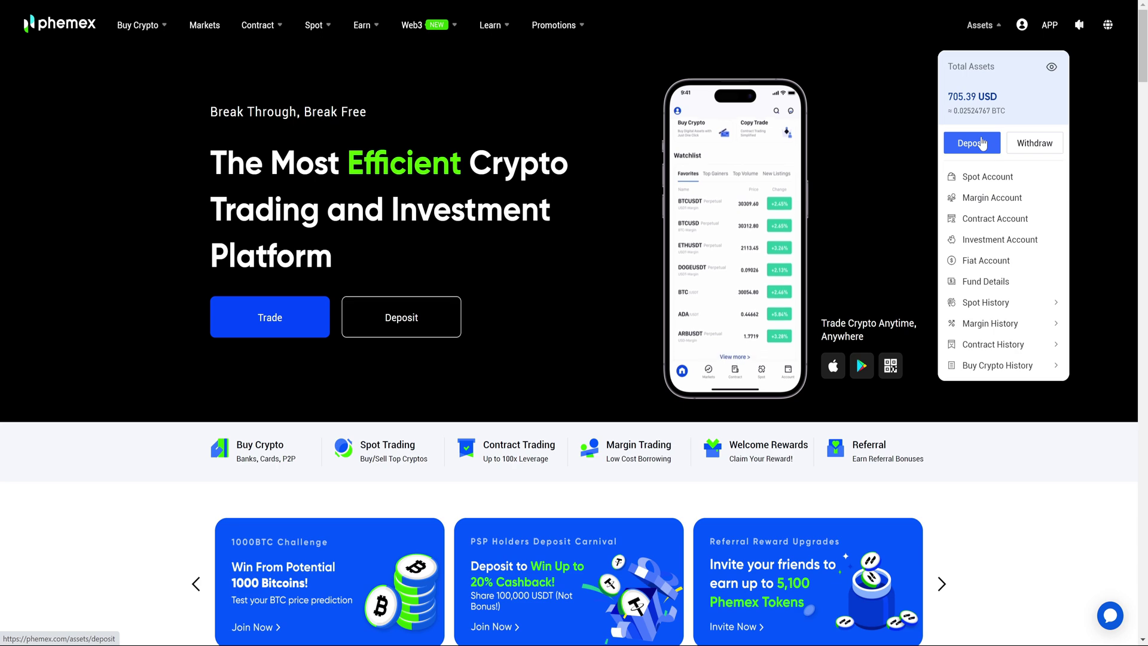
mouse_move(273, 43)
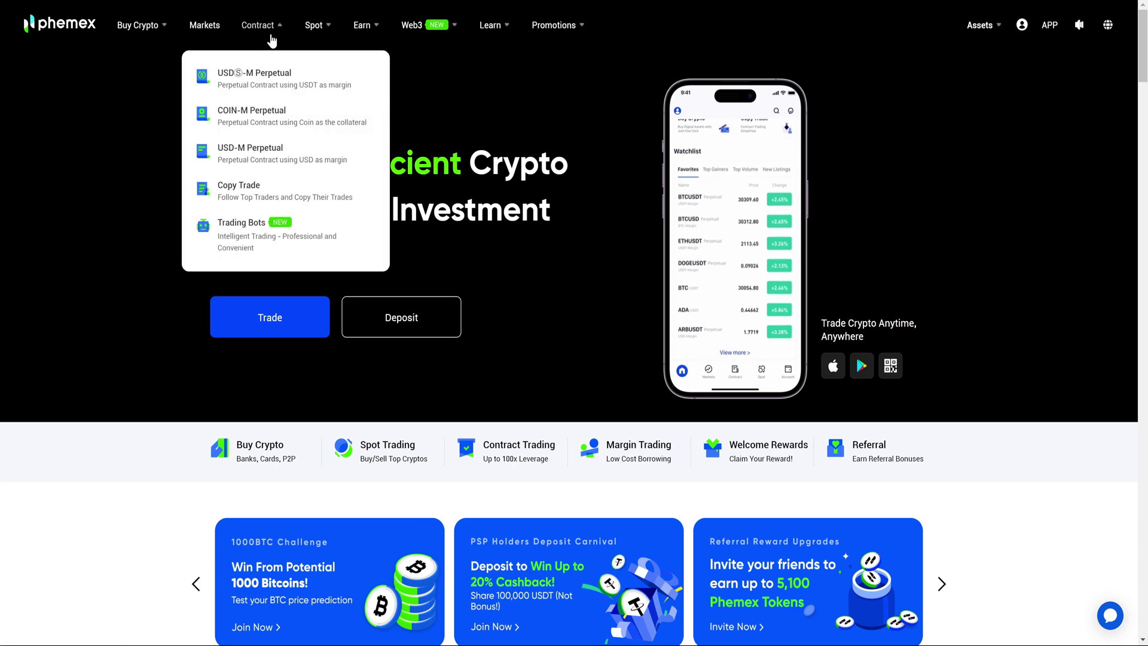
Go to Contract > Trading Bots and review the active ADAUSDT, BTCUSDT and XRPUSDT grid bots.
click(273, 239)
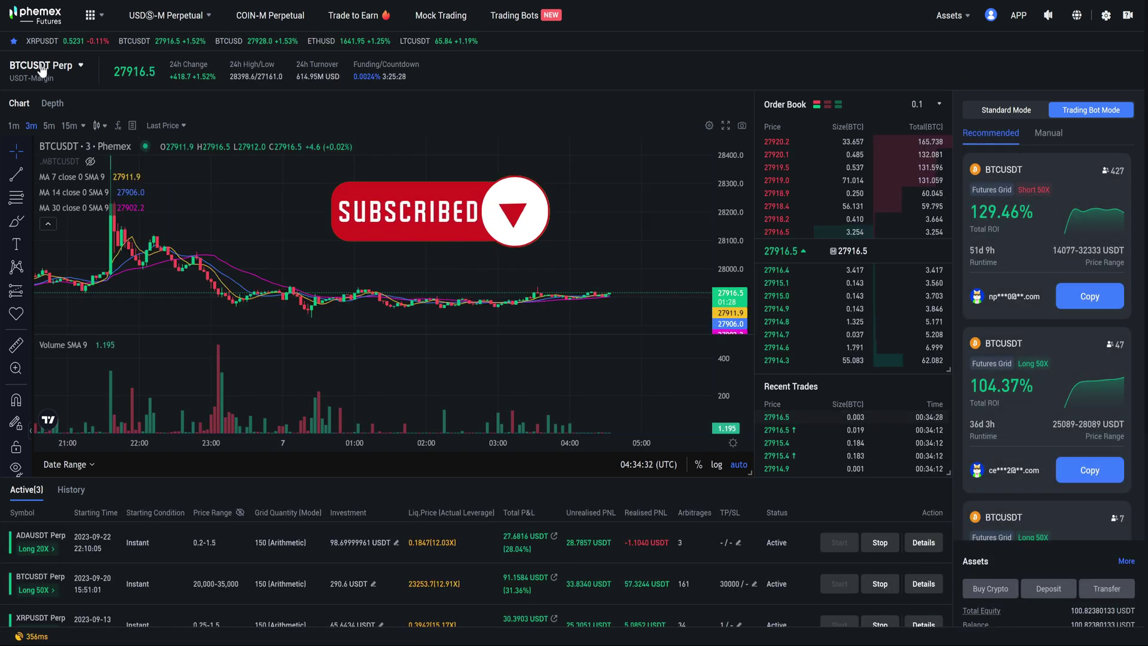
scroll(541, 269, down, 2)
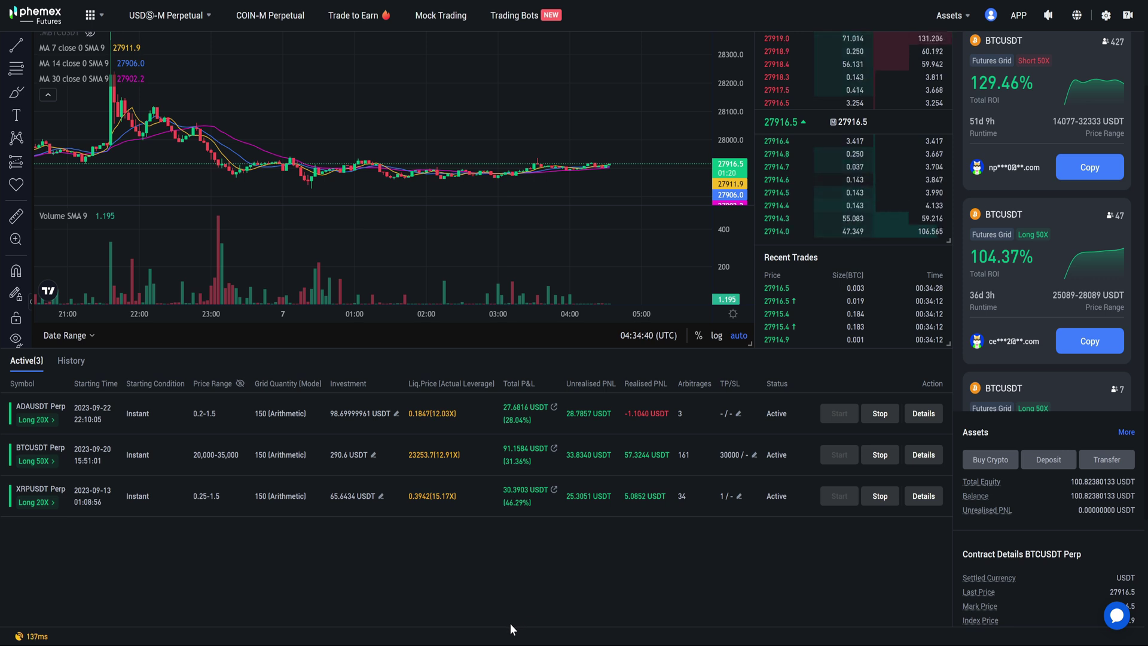
scroll(509, 623, up, 2)
scroll(199, 446, up, 1)
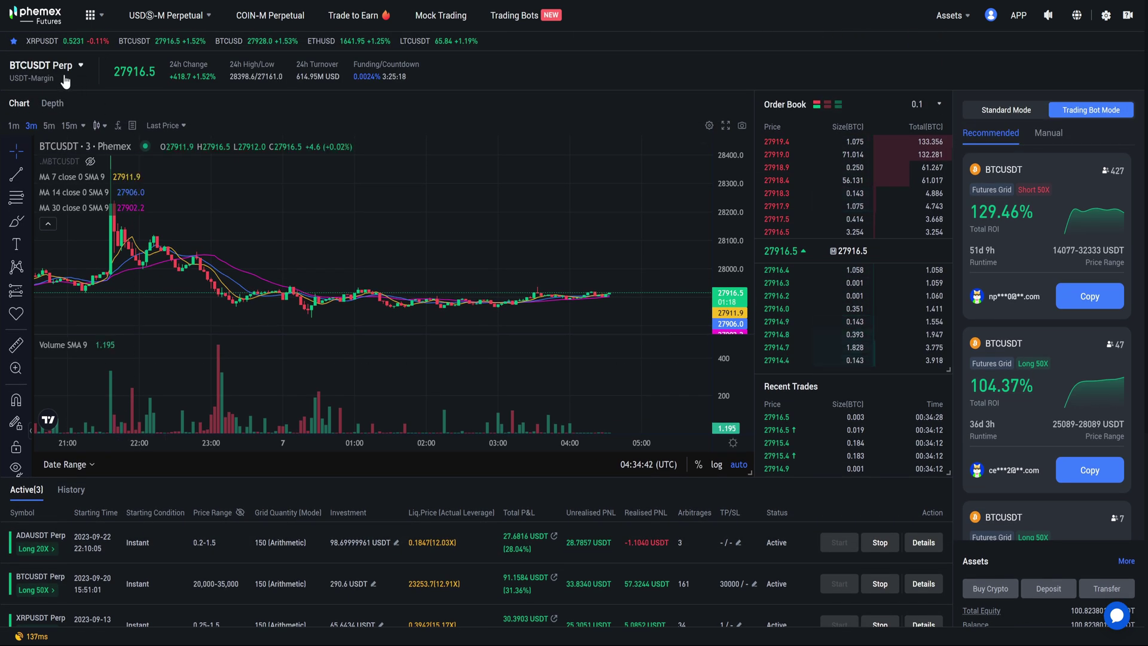
Search for 'sol' and switch the trading pair to SOLUSDT Perp.
click(64, 67)
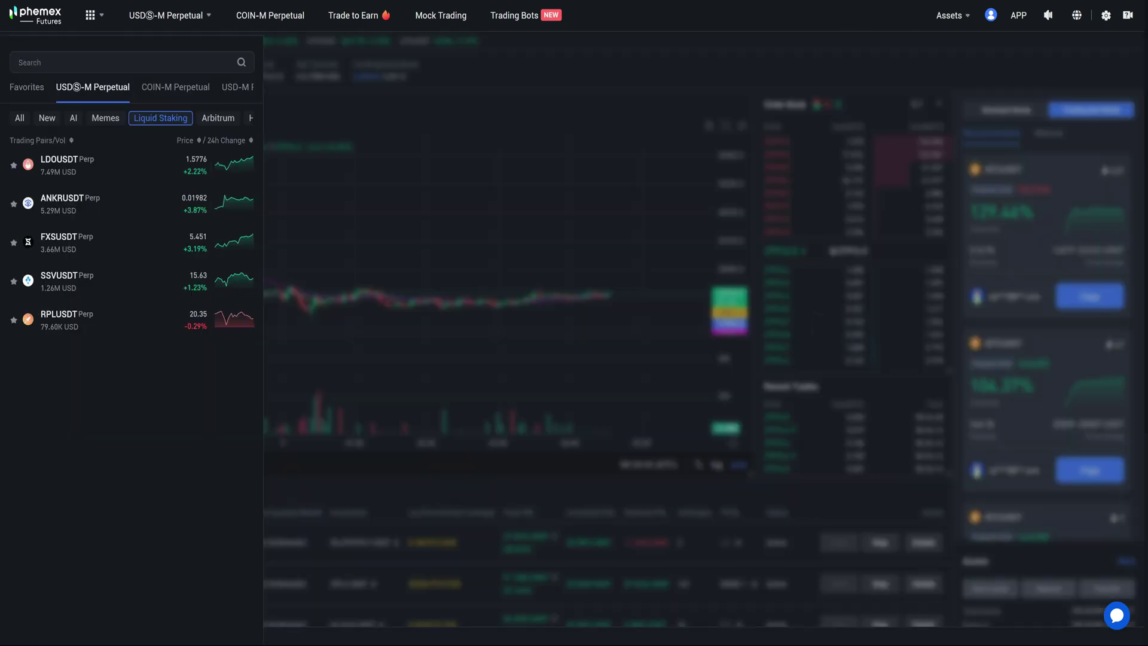
text(sol)
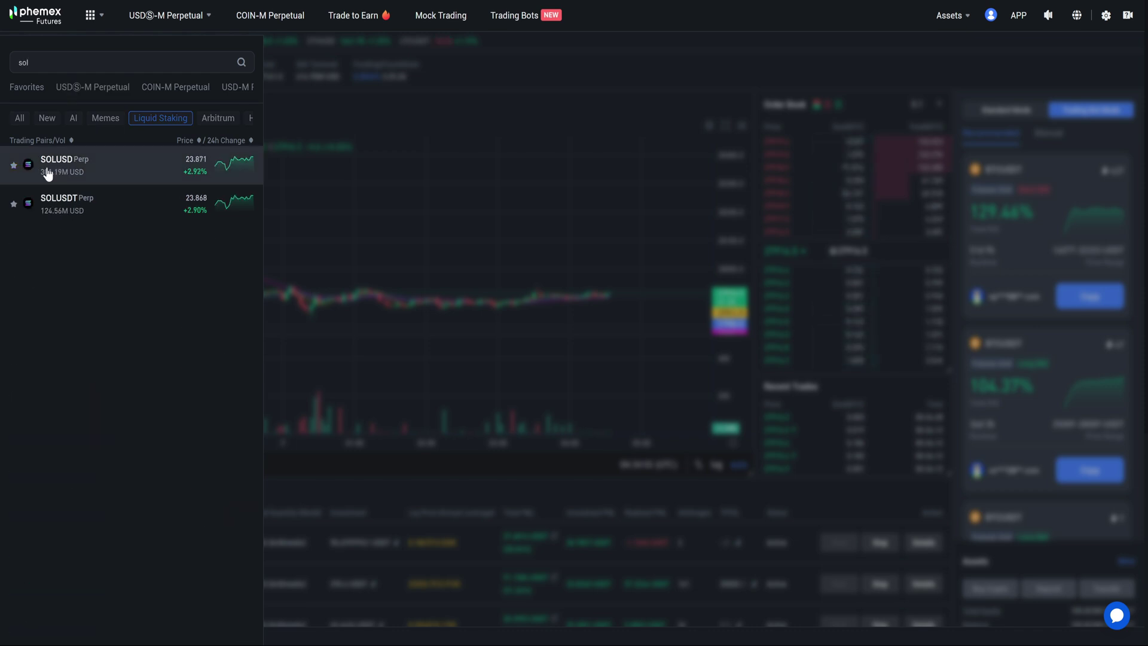
click(64, 211)
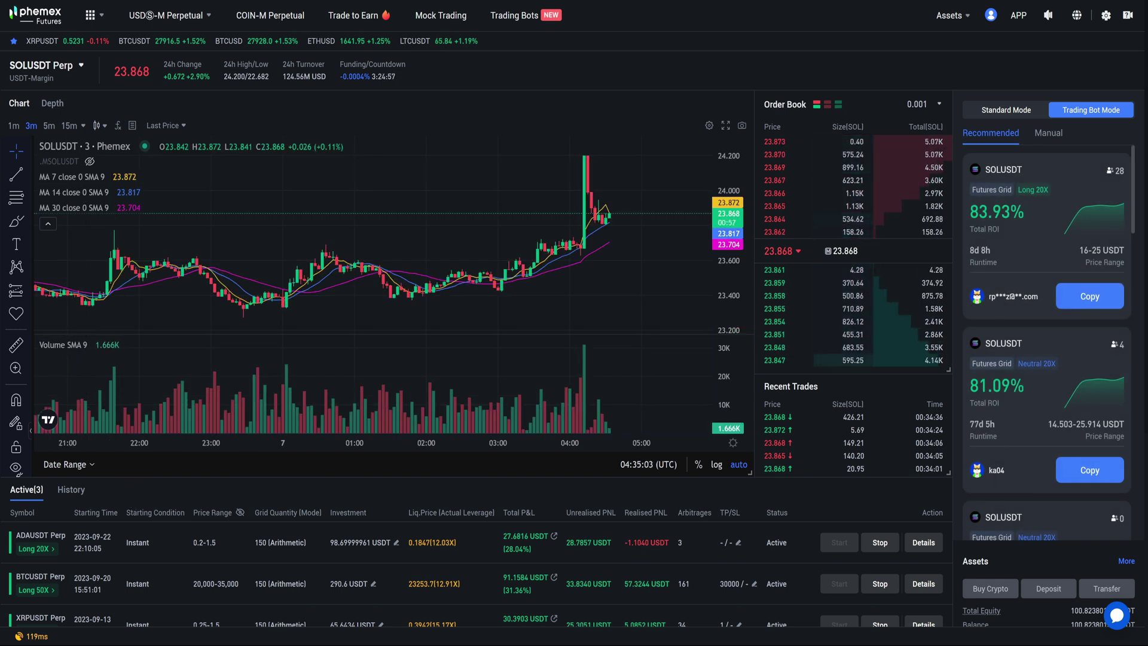
Copy a recommended SOLUSDT bot, then switch to the empty Manual grid-bot form.
scroll(1031, 379, down, 3)
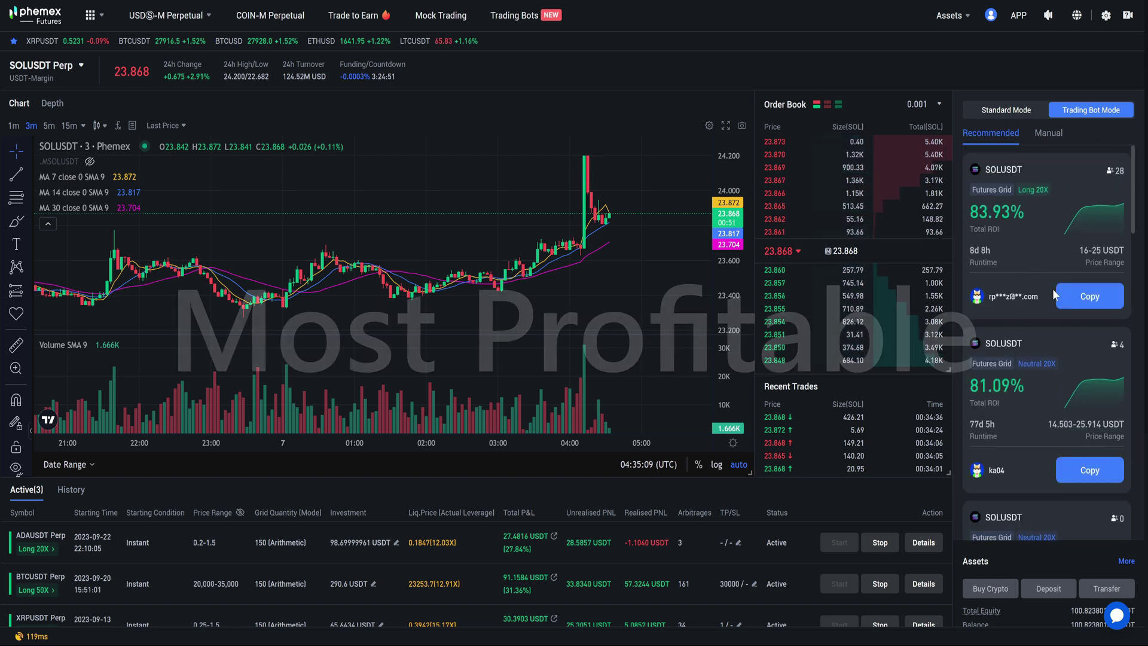
click(1088, 294)
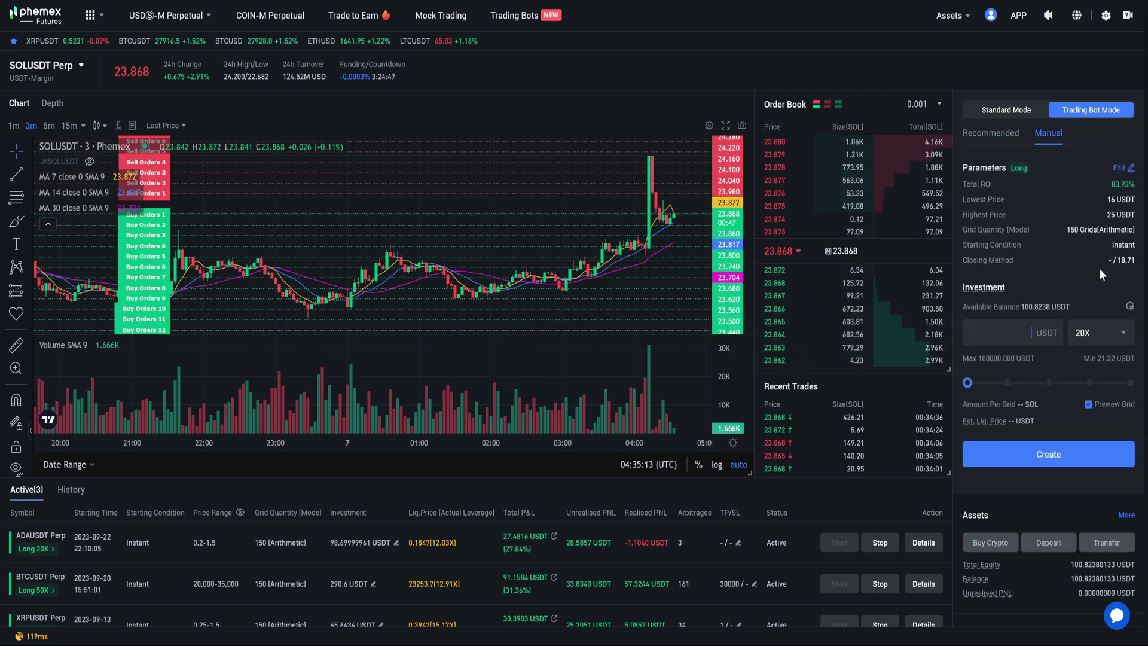
click(995, 133)
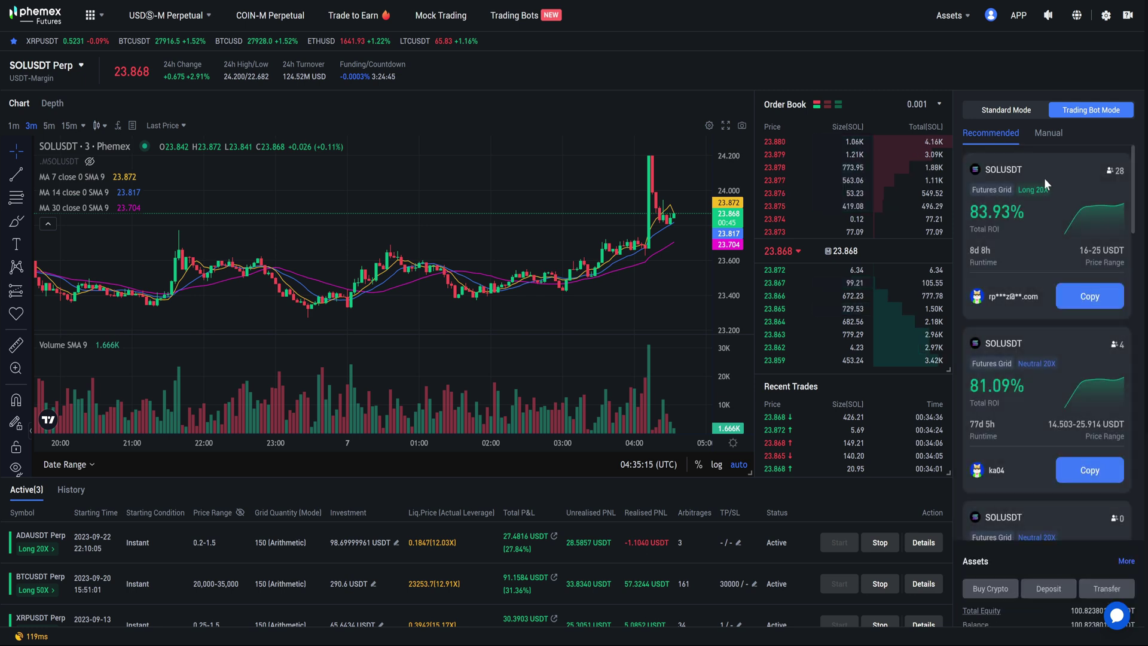
click(1048, 132)
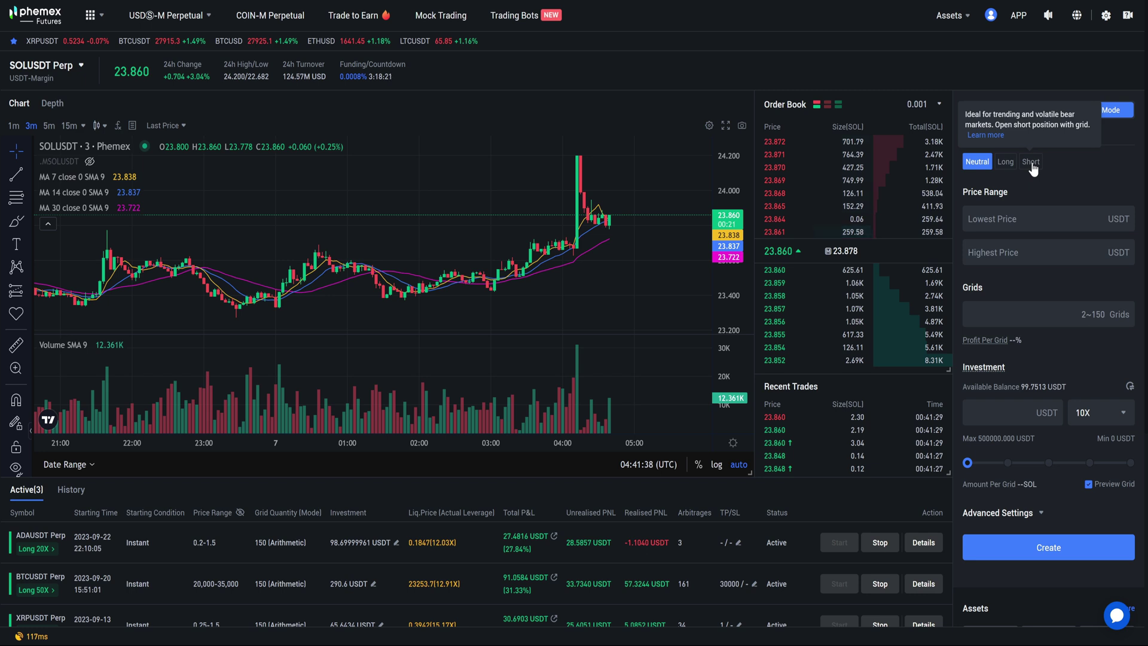
Set the grid bot's direction to Long.
click(1011, 163)
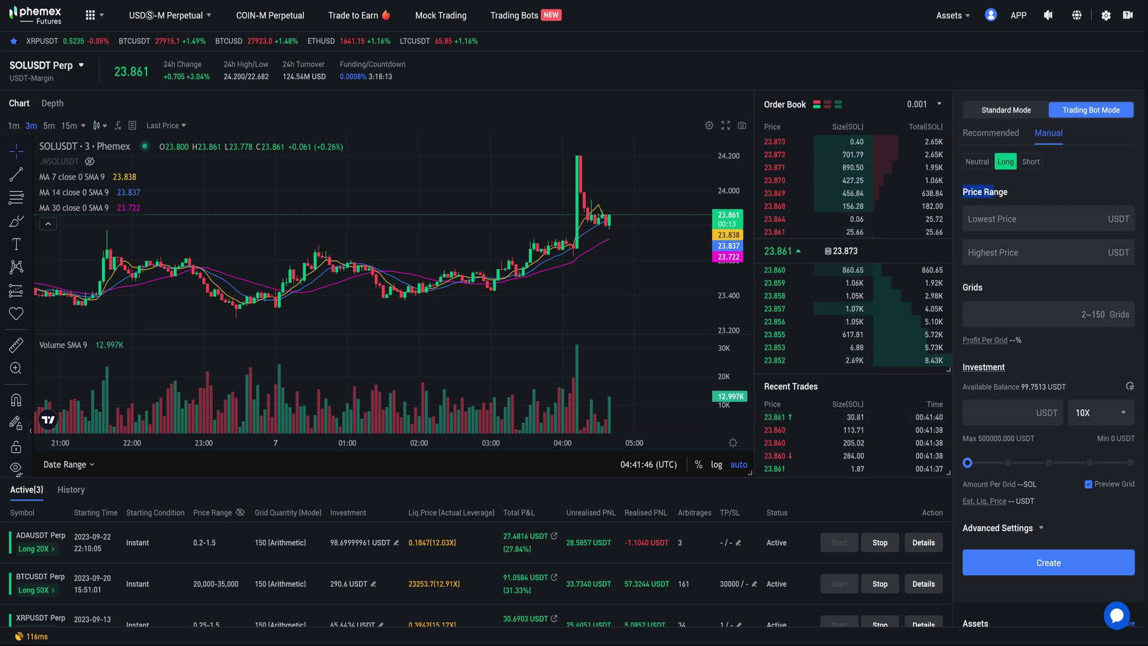
click(1028, 219)
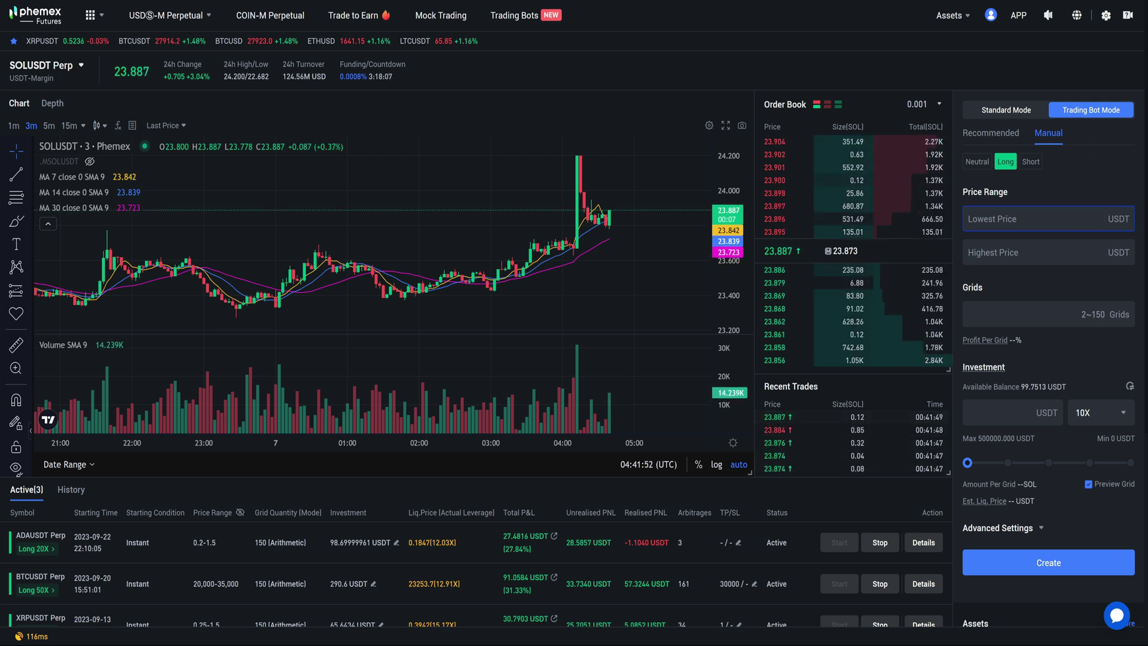
click(1029, 314)
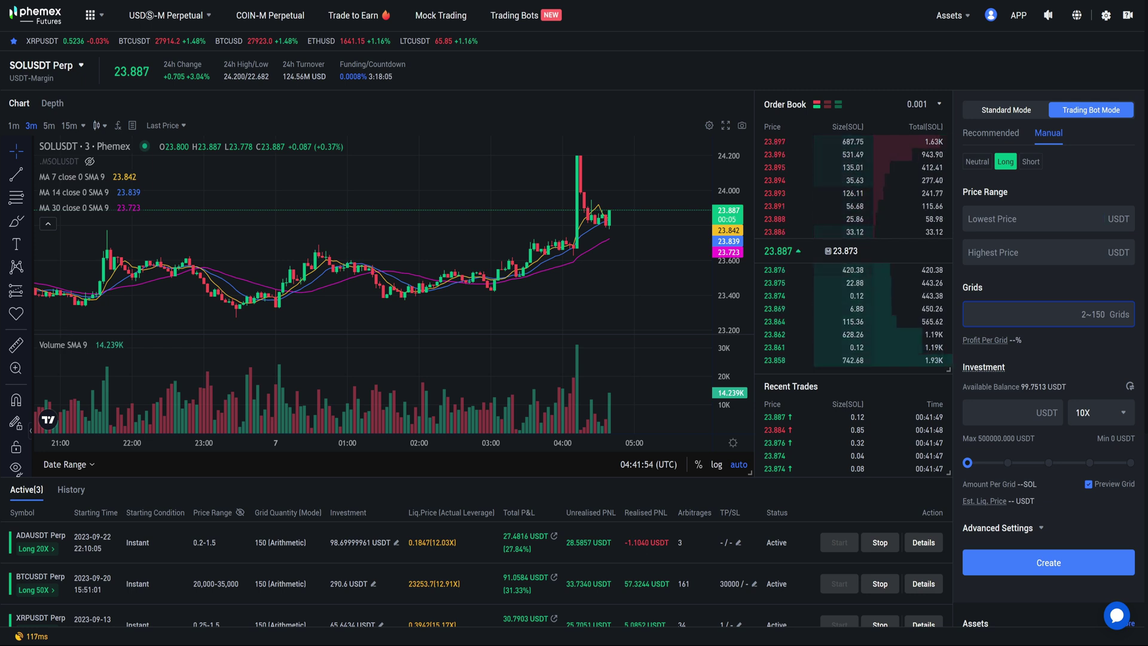
click(1125, 182)
Enter a price range of 19.50 to 50 USDT with 150 grids.
click(1041, 219)
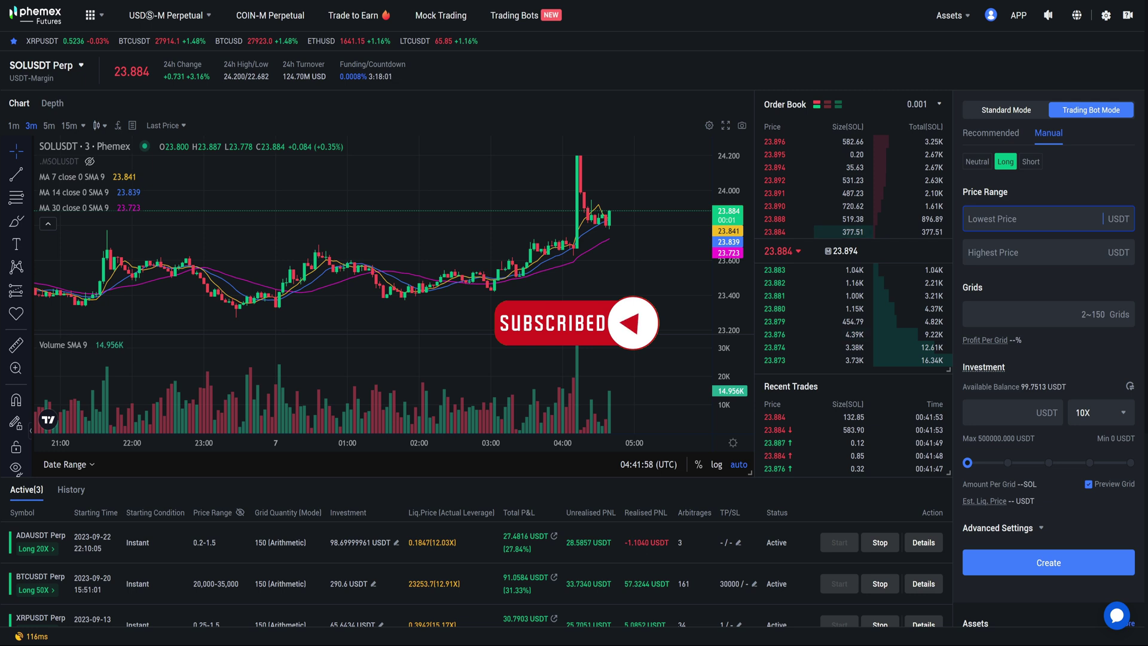
text(19)
click(1100, 236)
text(9.50)
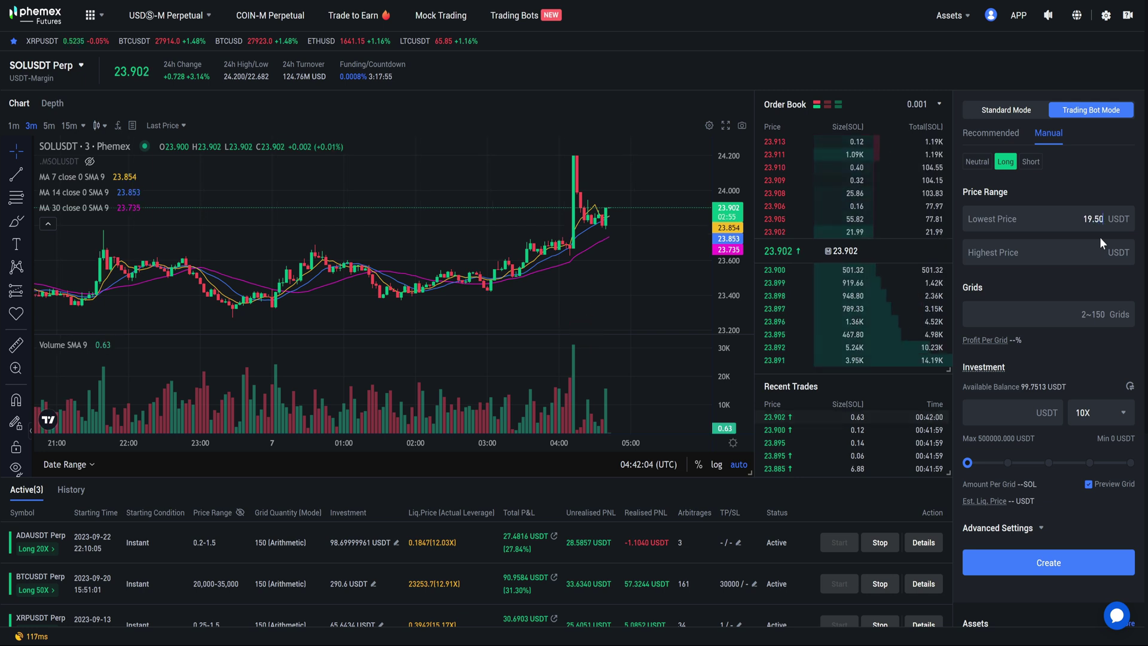
click(1100, 250)
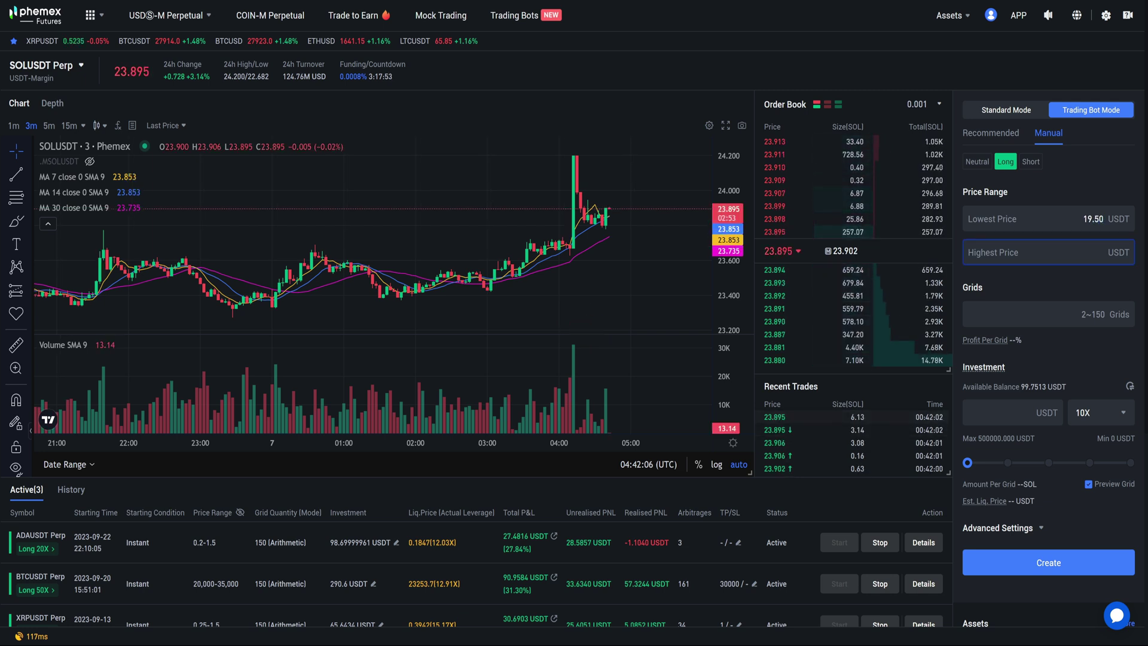
text(50)
click(1042, 266)
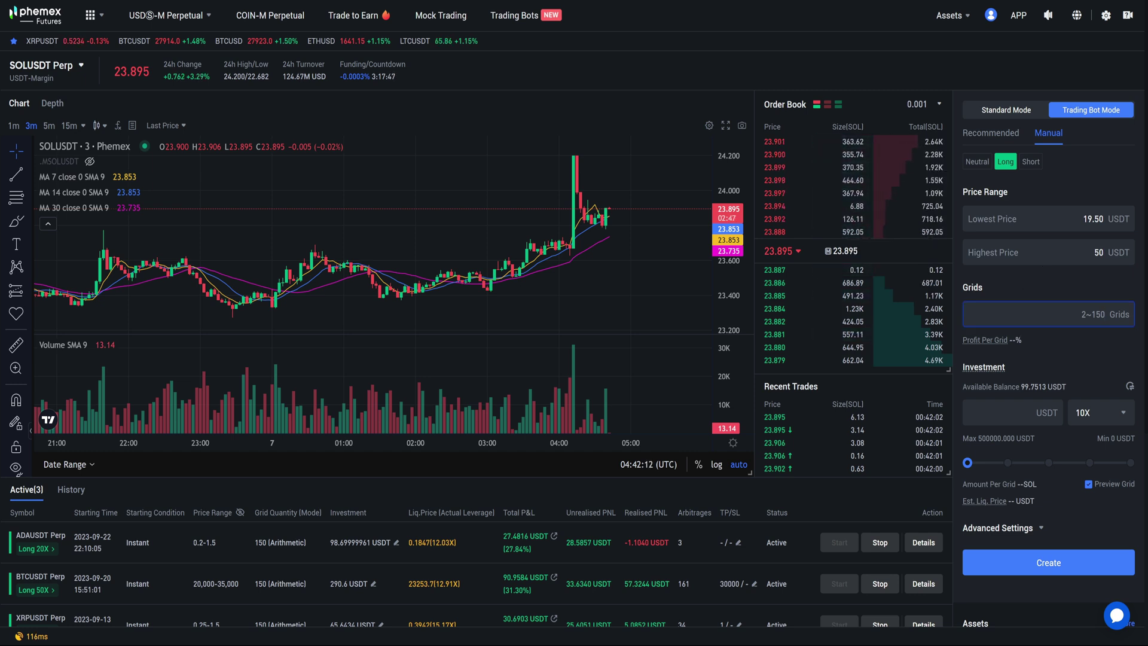
text(150)
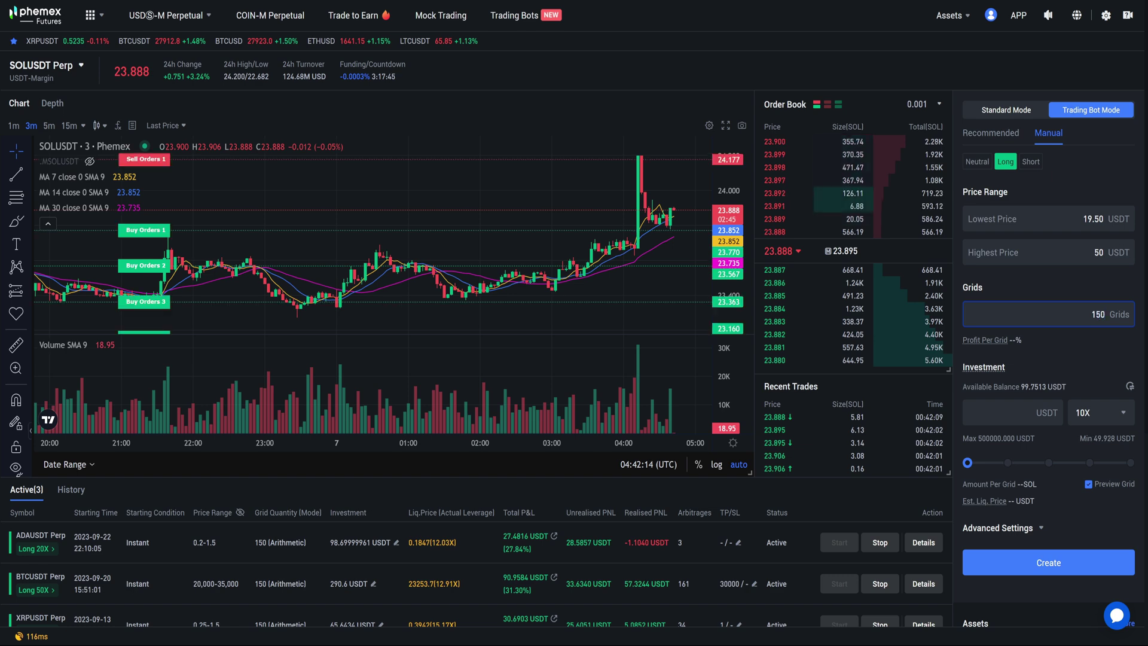
scroll(460, 217, down, 3)
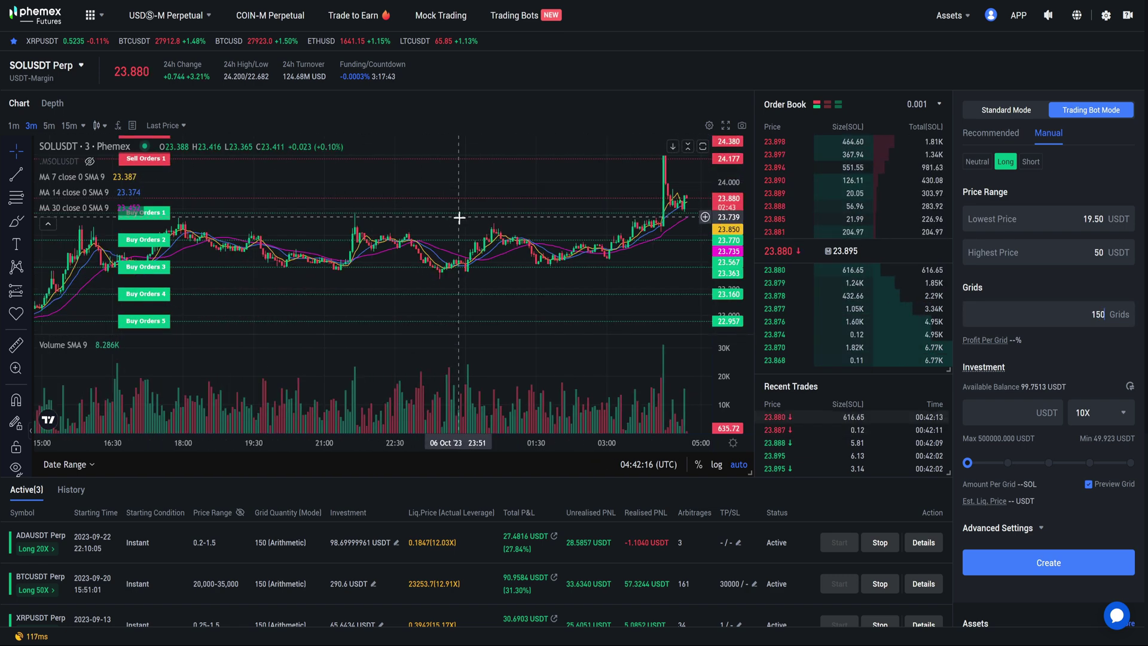
scroll(459, 218, down, 2)
scroll(615, 192, down, 2)
scroll(633, 246, up, 4)
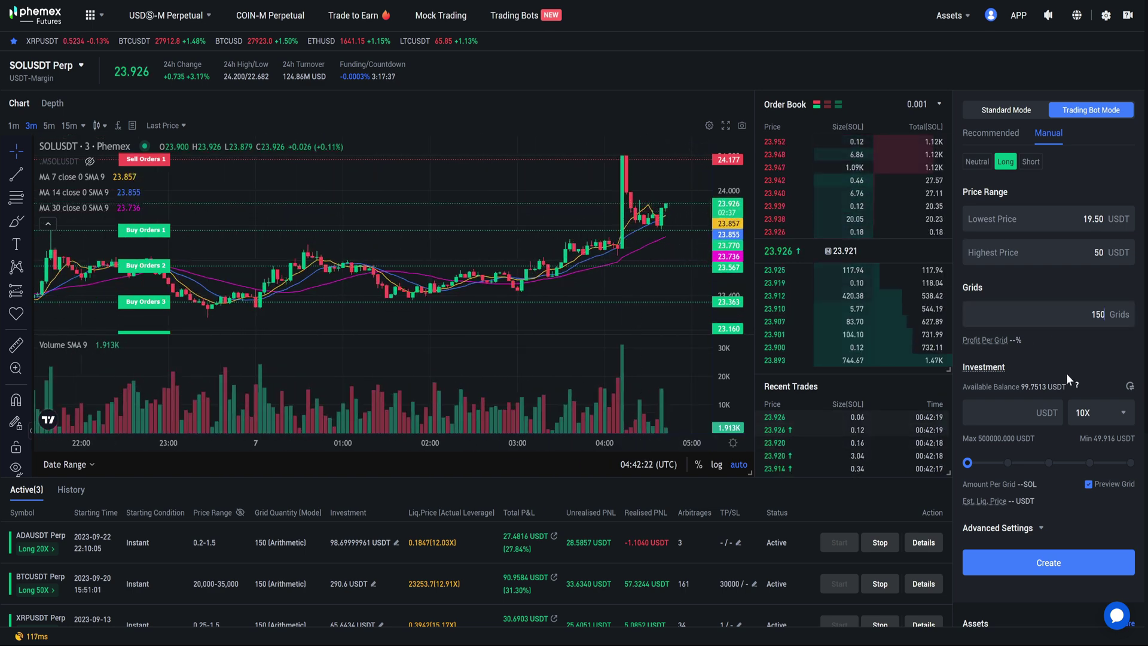
Raise the grid bot's leverage from 10X to 20X and confirm.
click(1090, 412)
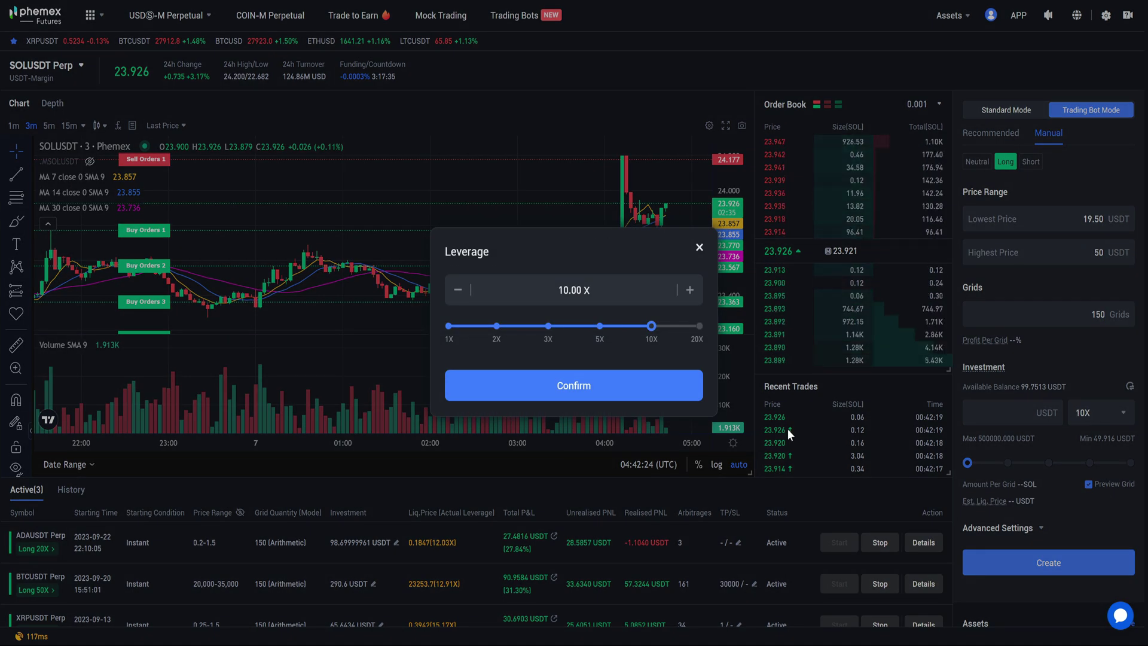
drag(652, 332, 697, 328)
click(615, 385)
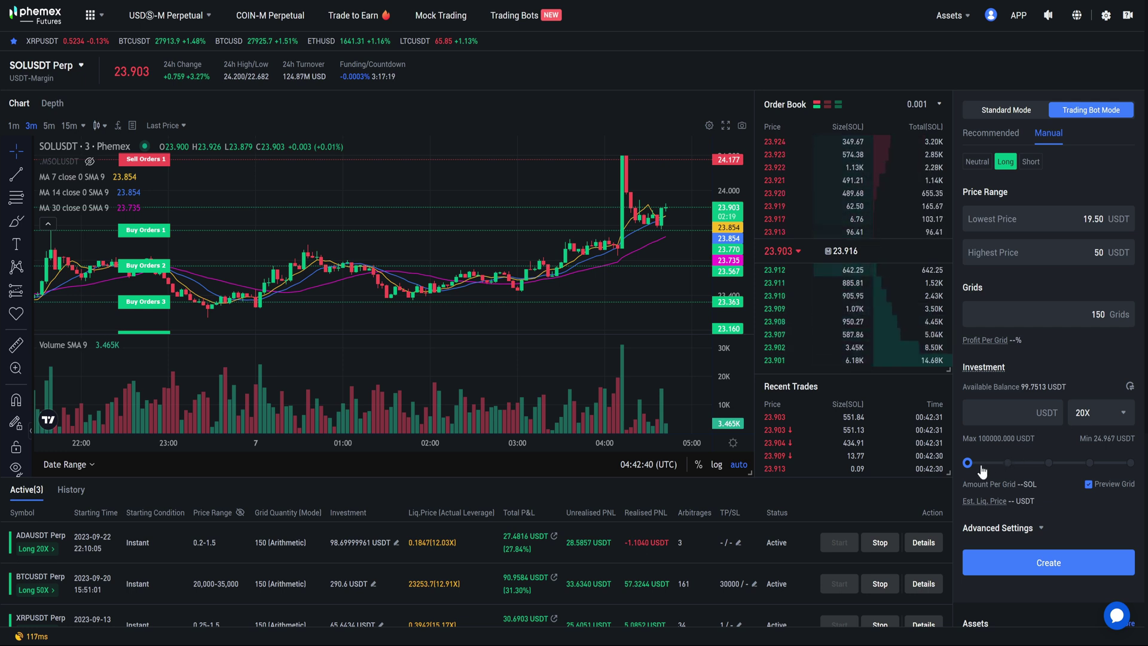
Set the investment slider to 100%, committing 99.751 USDT to the bot.
drag(969, 462, 1145, 460)
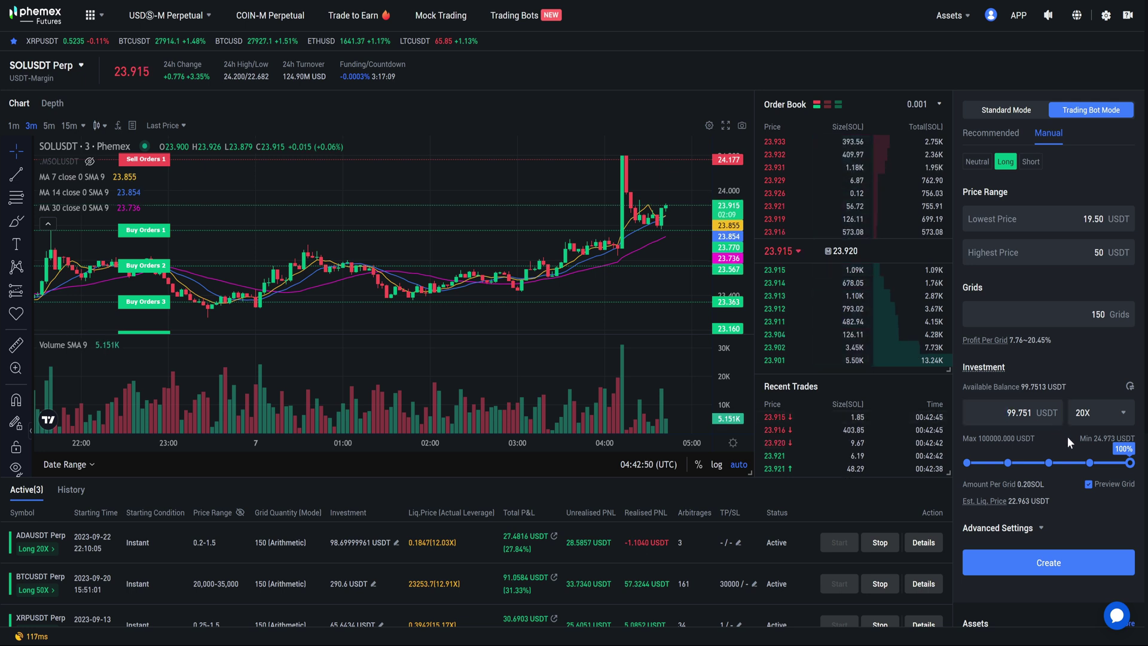
double_click(1086, 438)
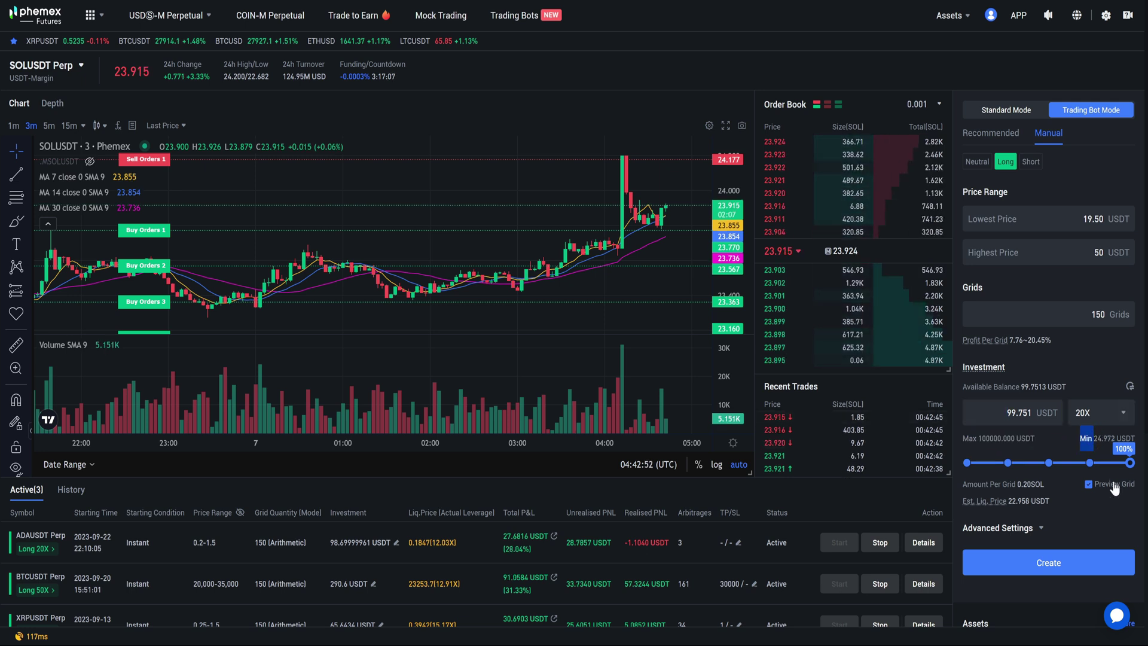
drag(1130, 463, 1012, 465)
click(1046, 448)
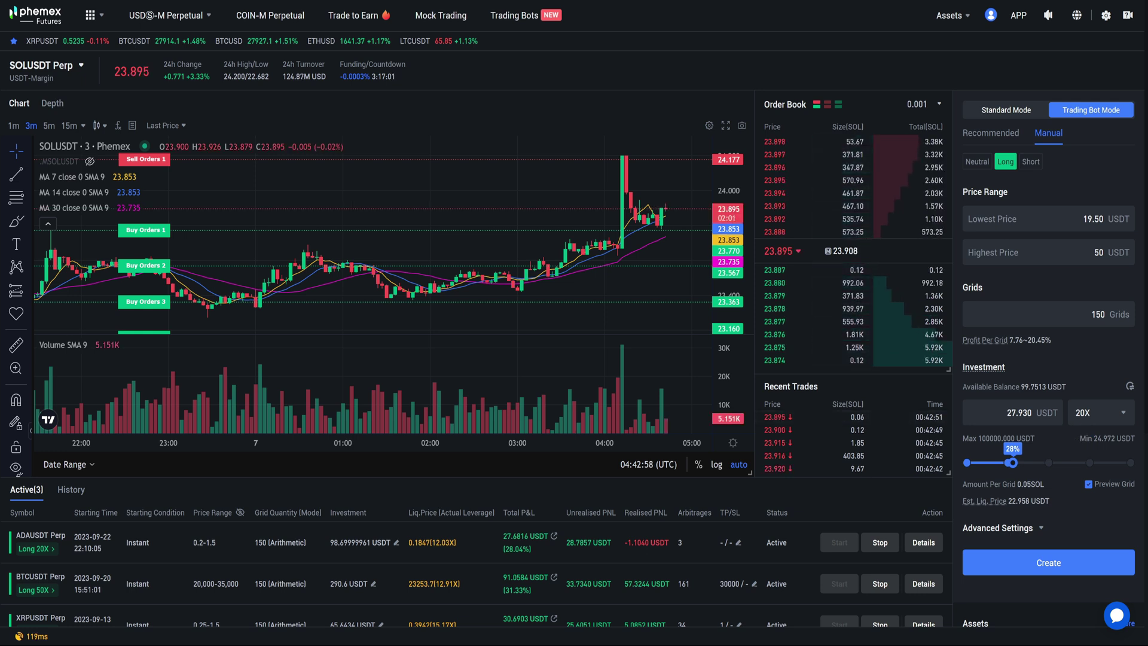
drag(1010, 463, 1130, 463)
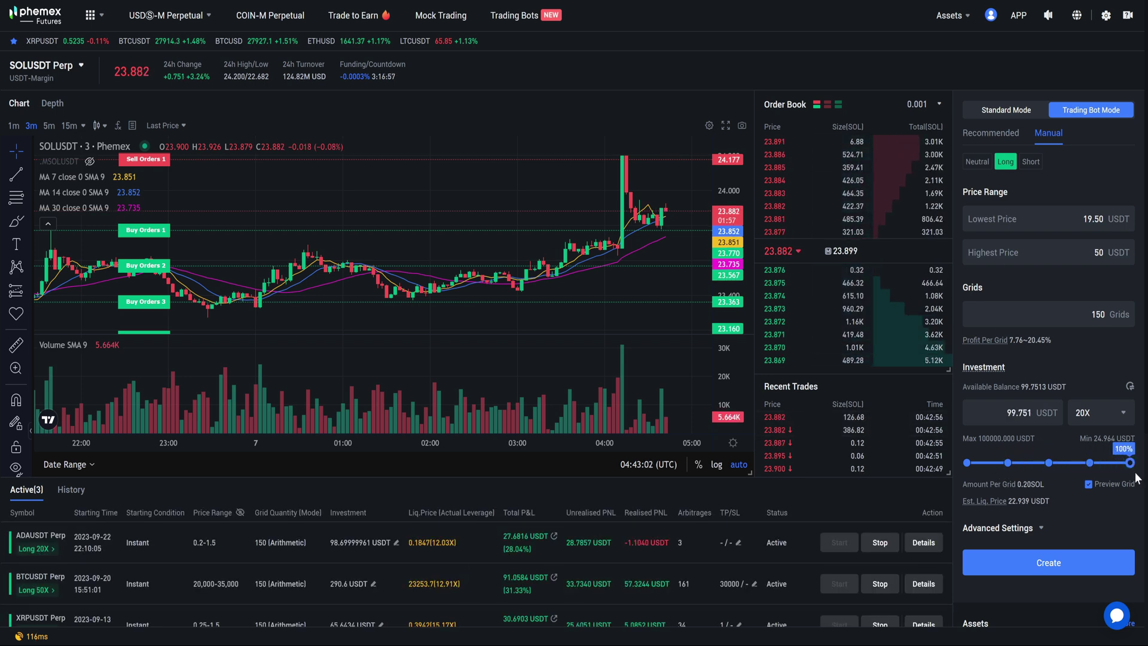
scroll(1077, 507, down, 1)
scroll(1074, 508, up, 1)
Create the SOLUSDT long 20X grid bot and confirm the order.
click(1026, 571)
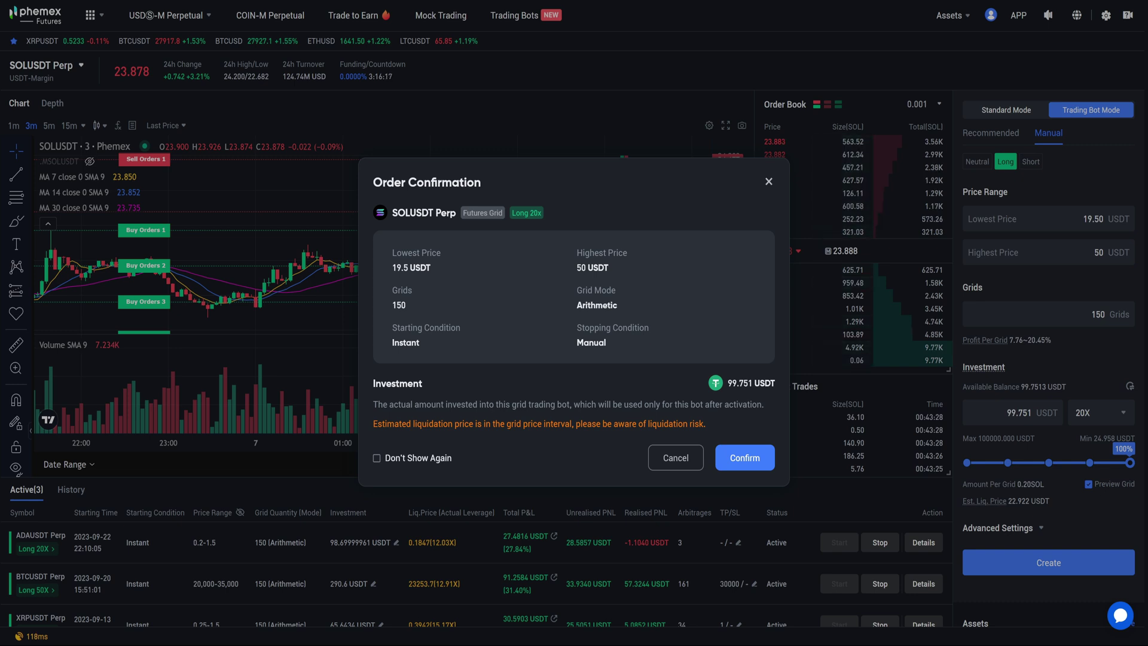
click(742, 462)
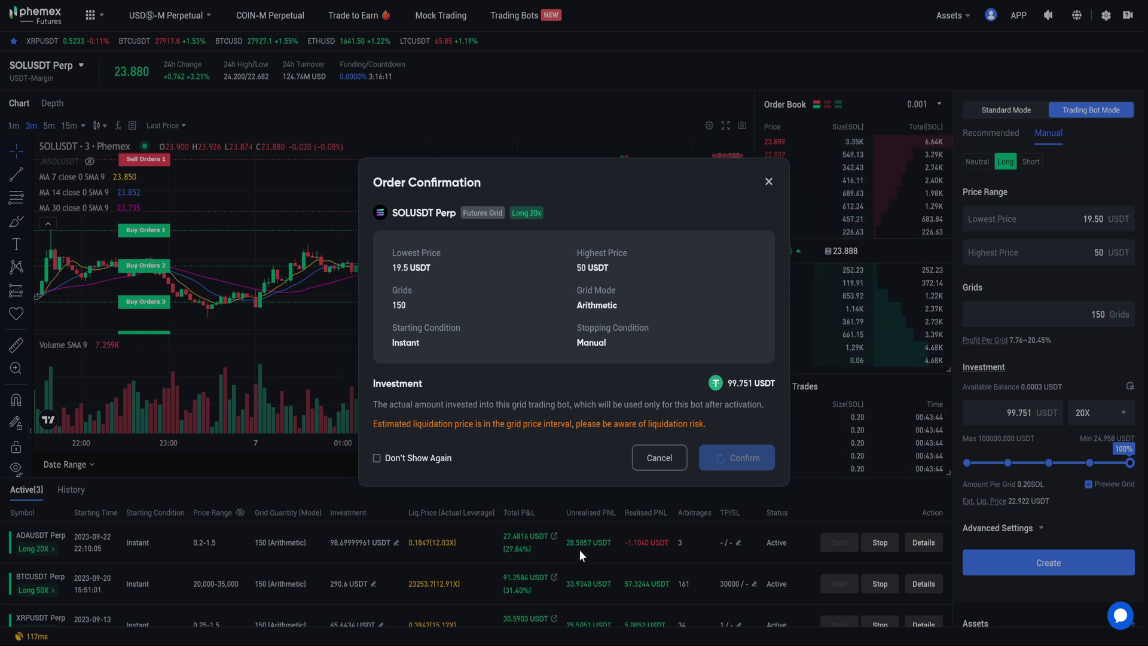
scroll(579, 484, down, 1)
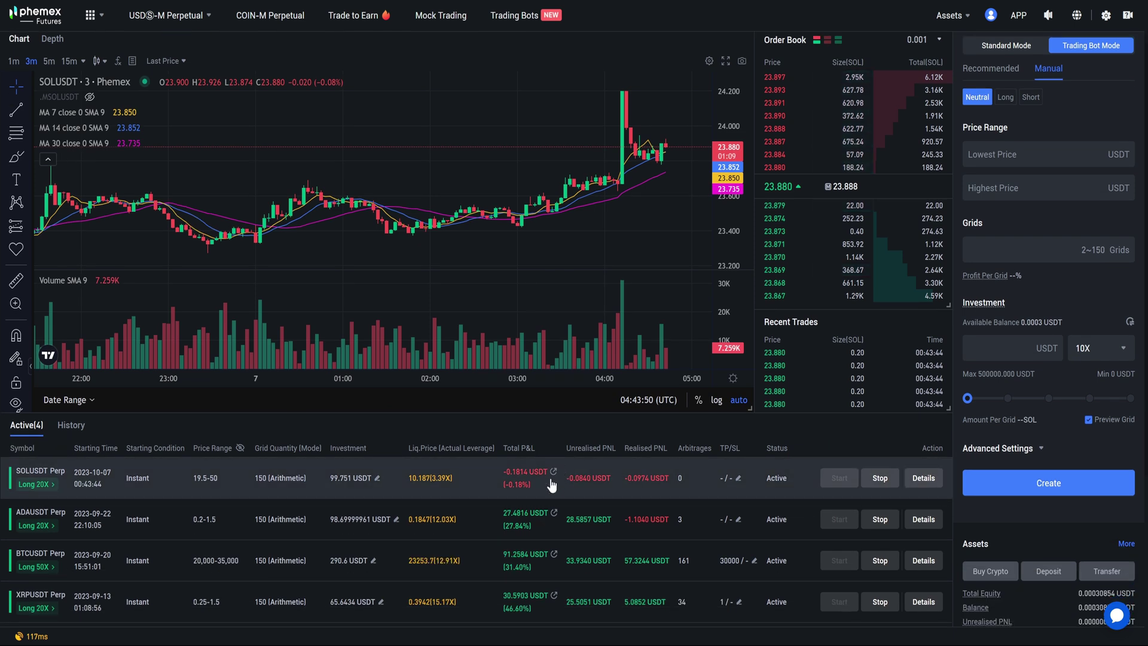